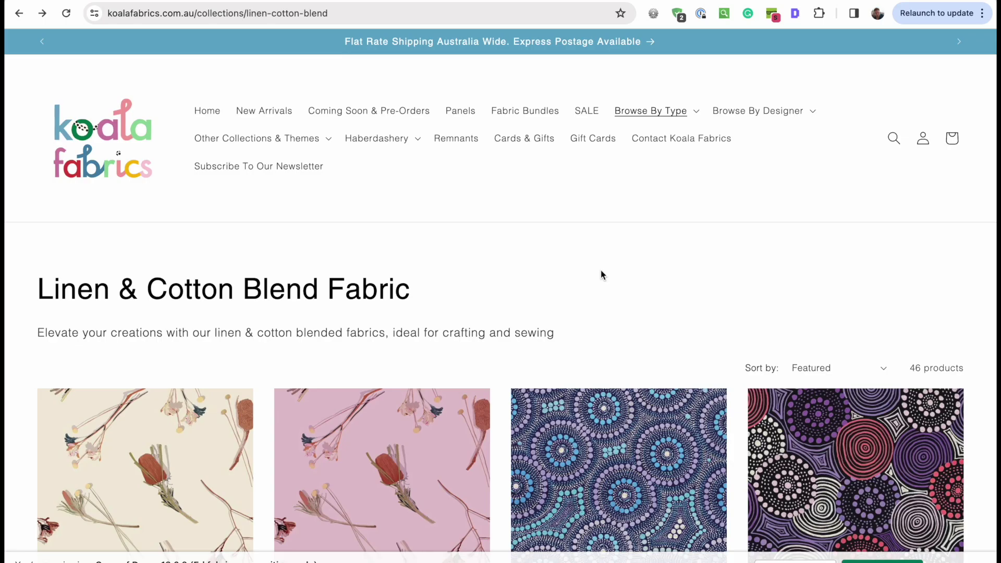
- Open the Saltwater Dreamtime product, select its '55% Linen 45% Cotton' composition text, then return to the collection
scroll(237, 153, up, 2)
scroll(618, 261, down, 5)
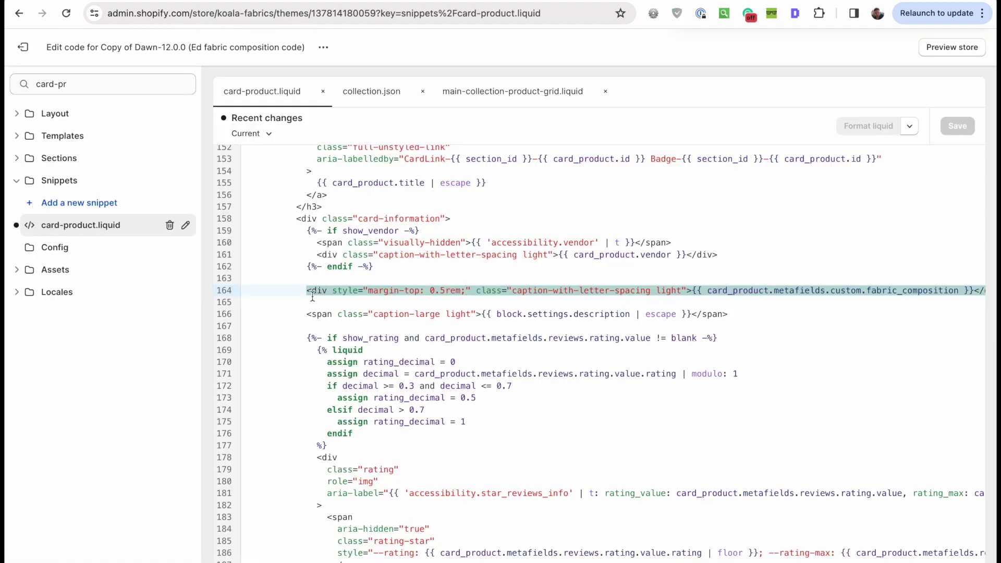
scroll(745, 297, right, 2)
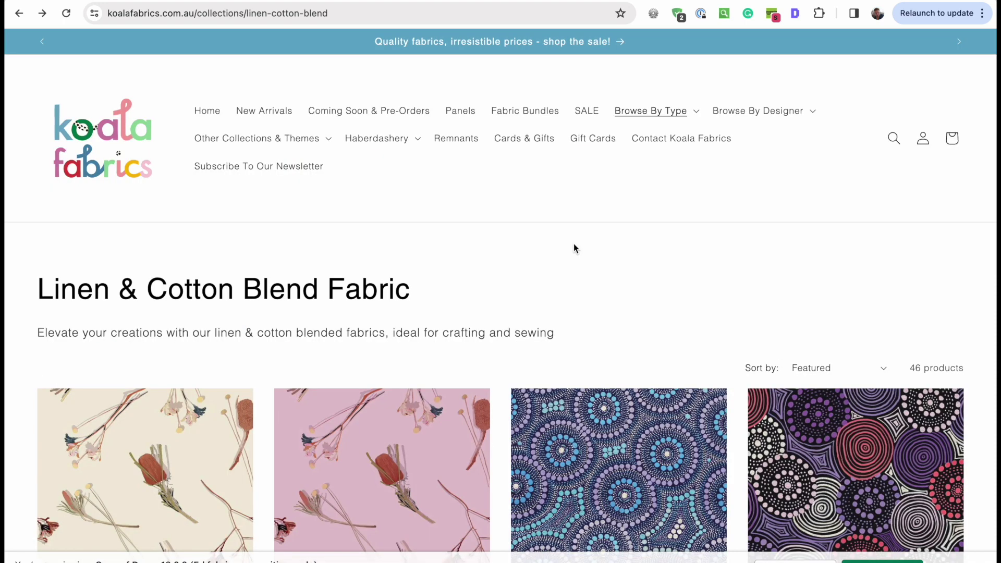
scroll(573, 243, down, 4)
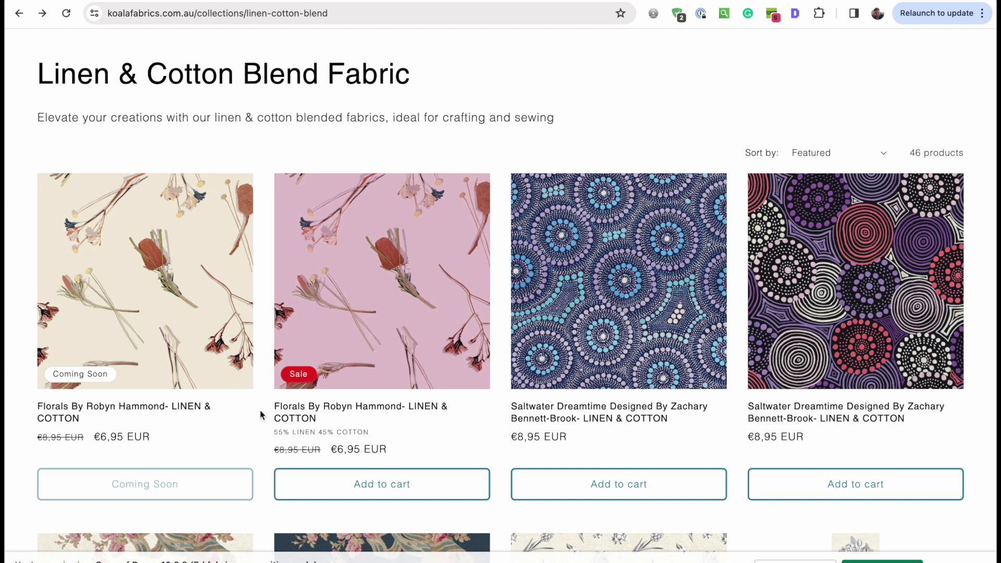
click(630, 424)
scroll(630, 424, down, 9)
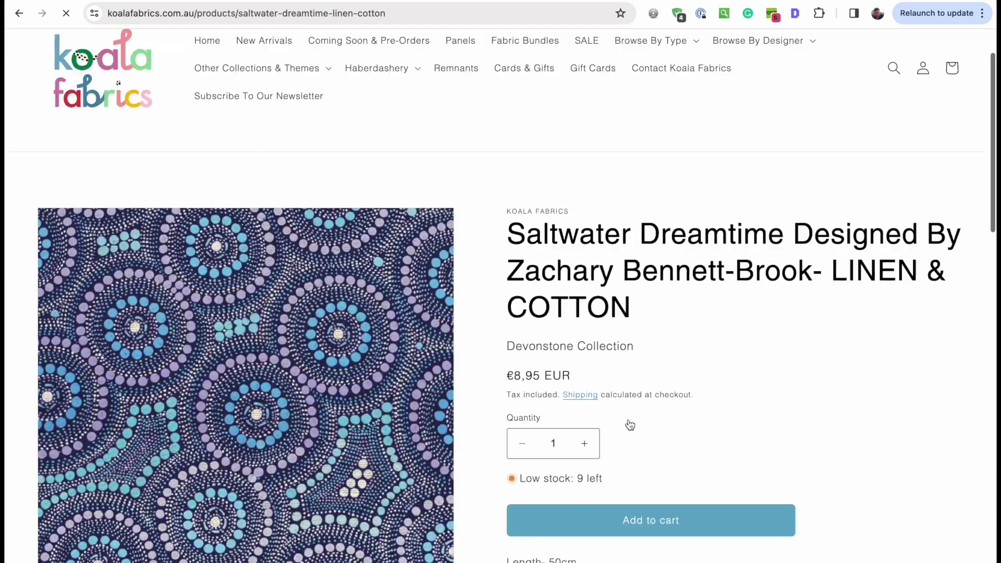
drag(539, 211, 688, 219)
click(683, 221)
click(18, 13)
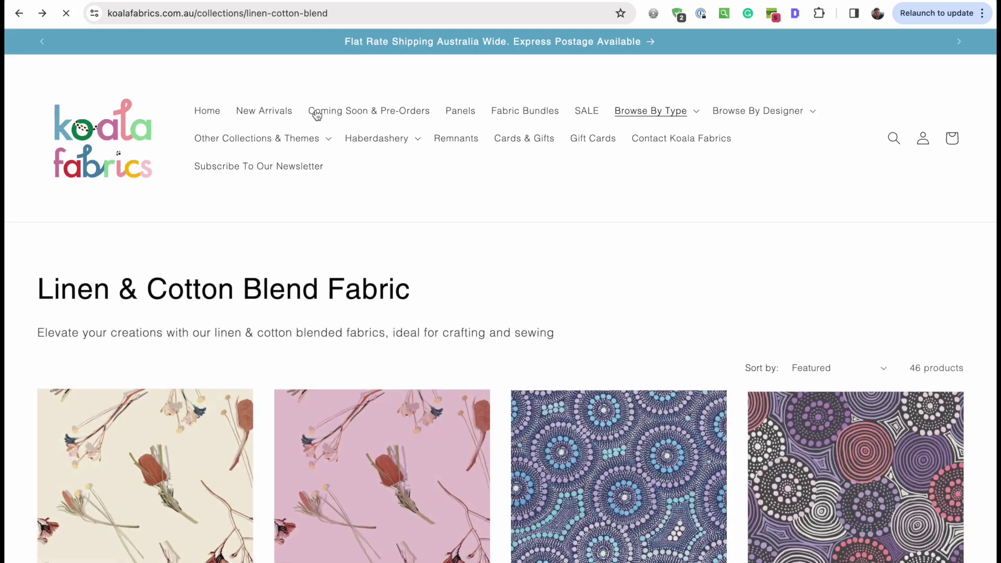
- Scroll through the Linen & Cotton collection to review its product cards
scroll(603, 268, down, 5)
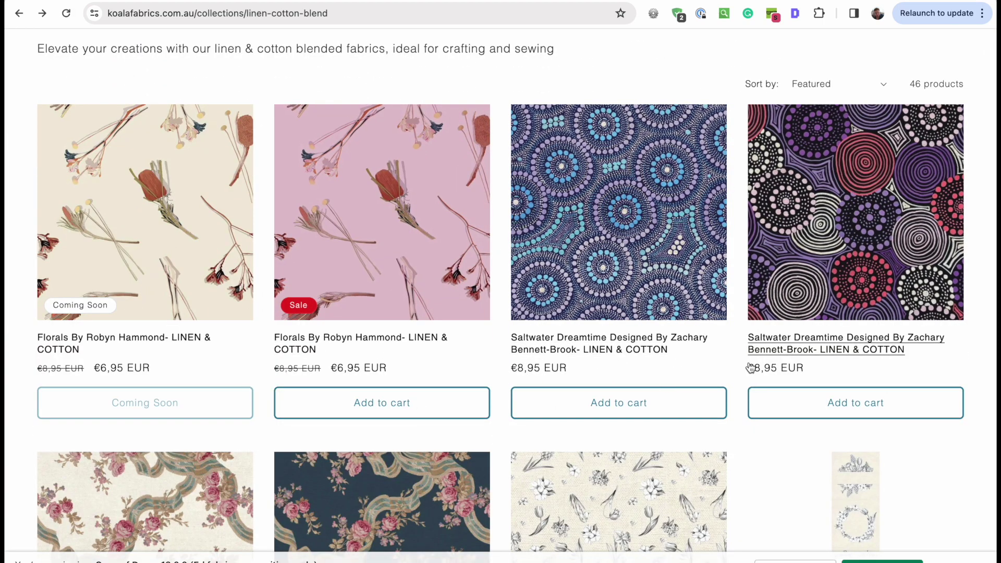
scroll(704, 438, down, 10)
scroll(704, 436, down, 9)
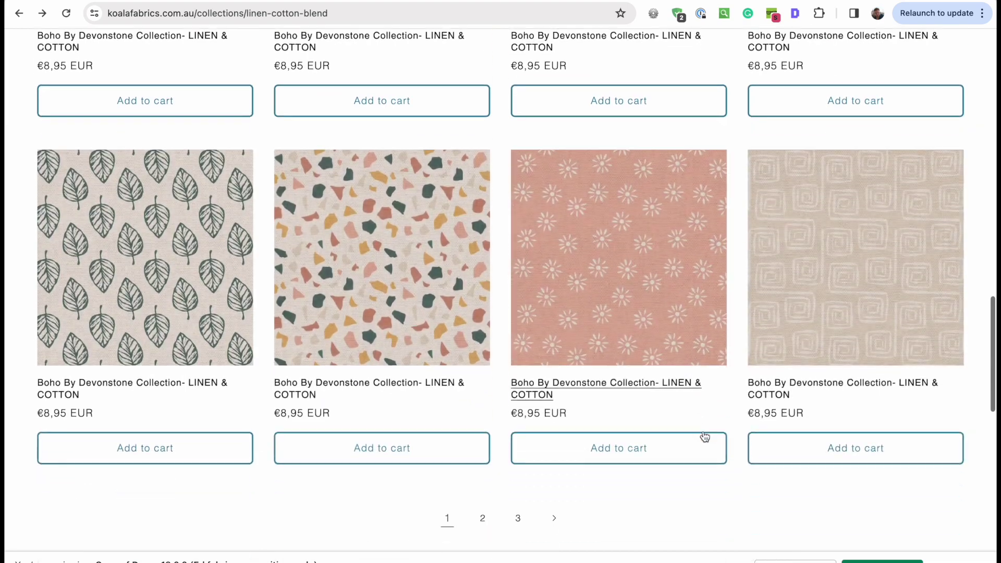
scroll(704, 436, up, 17)
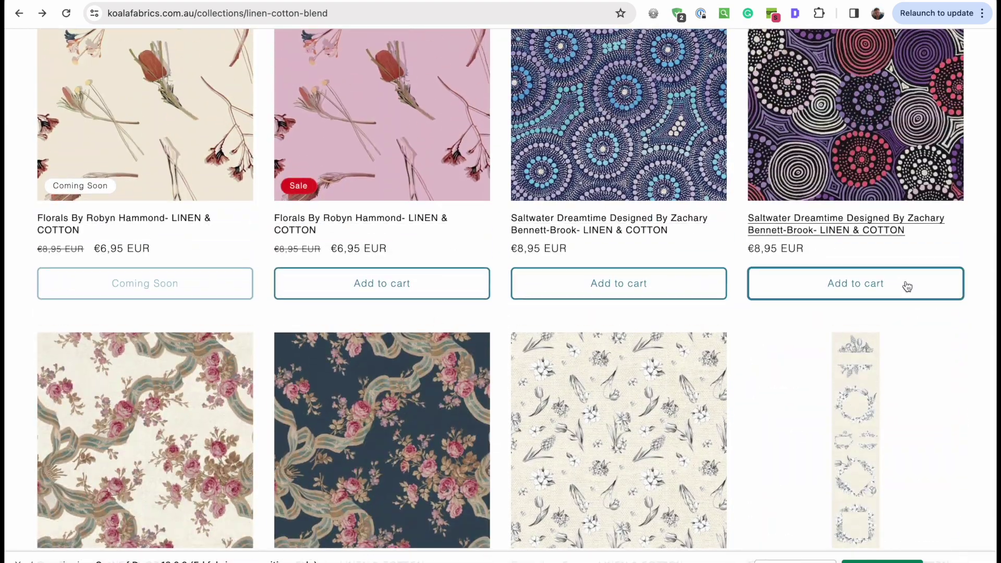
scroll(876, 365, down, 10)
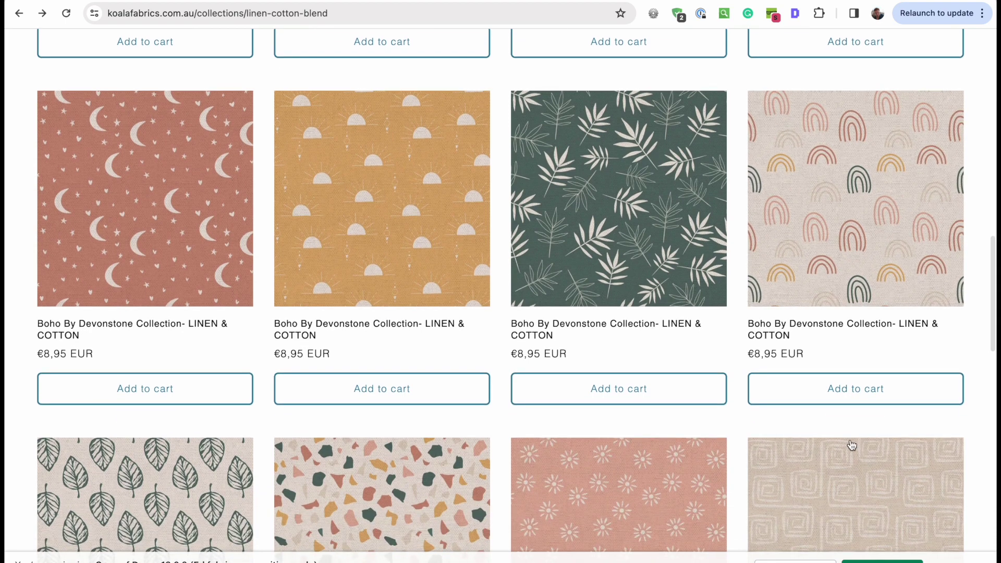
scroll(546, 97, up, 12)
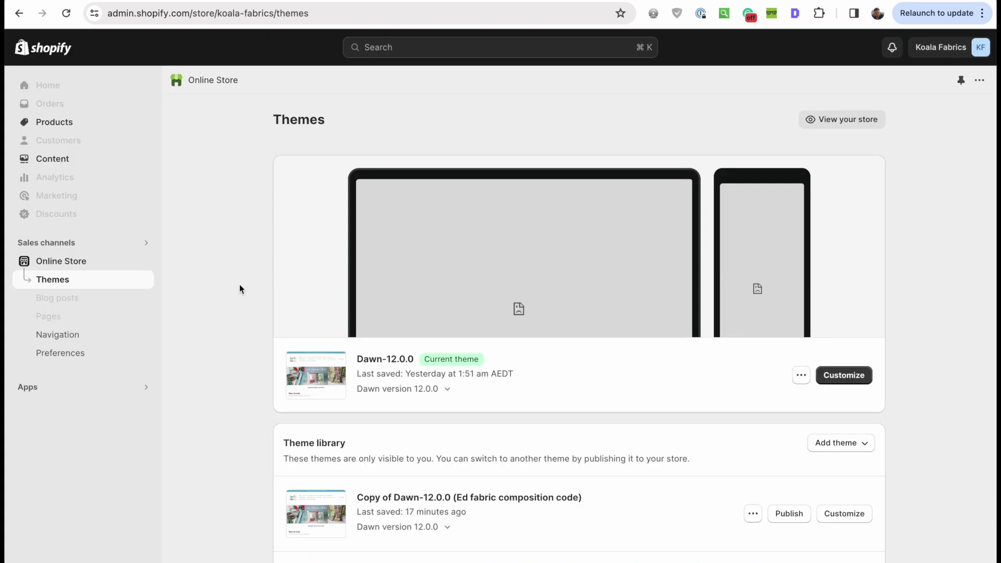
scroll(239, 289, down, 3)
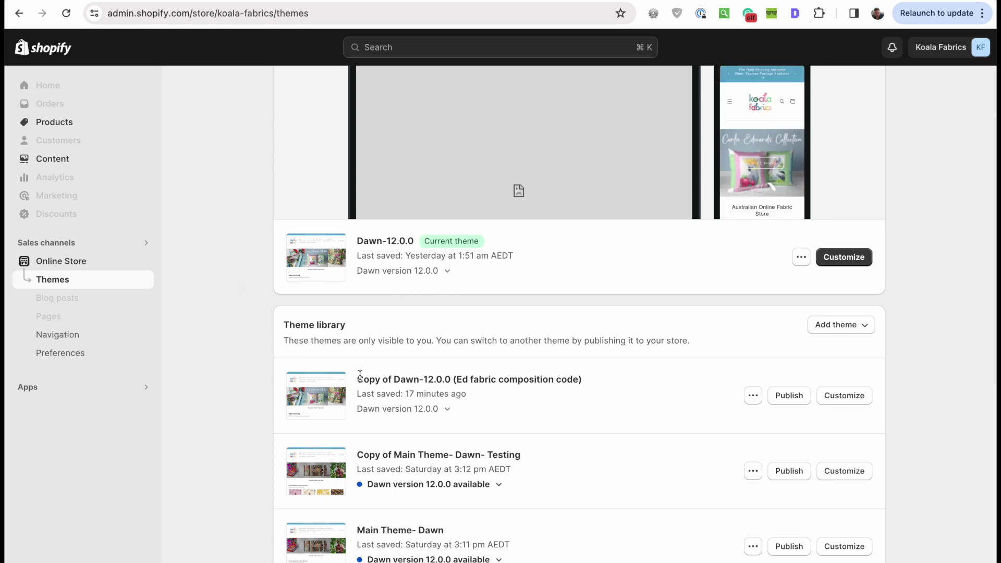
drag(357, 379, 590, 377)
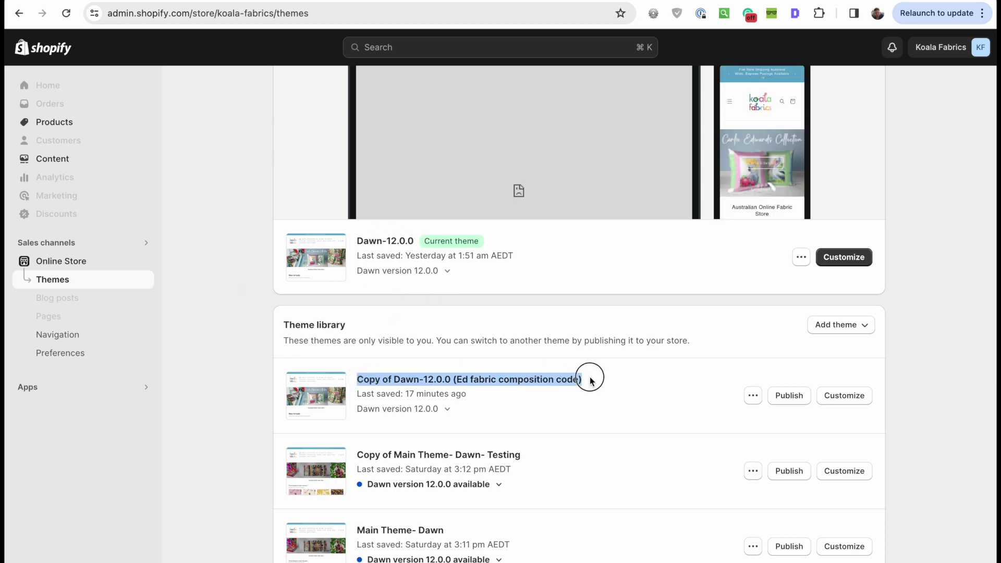
click(558, 377)
drag(452, 379, 629, 377)
click(836, 406)
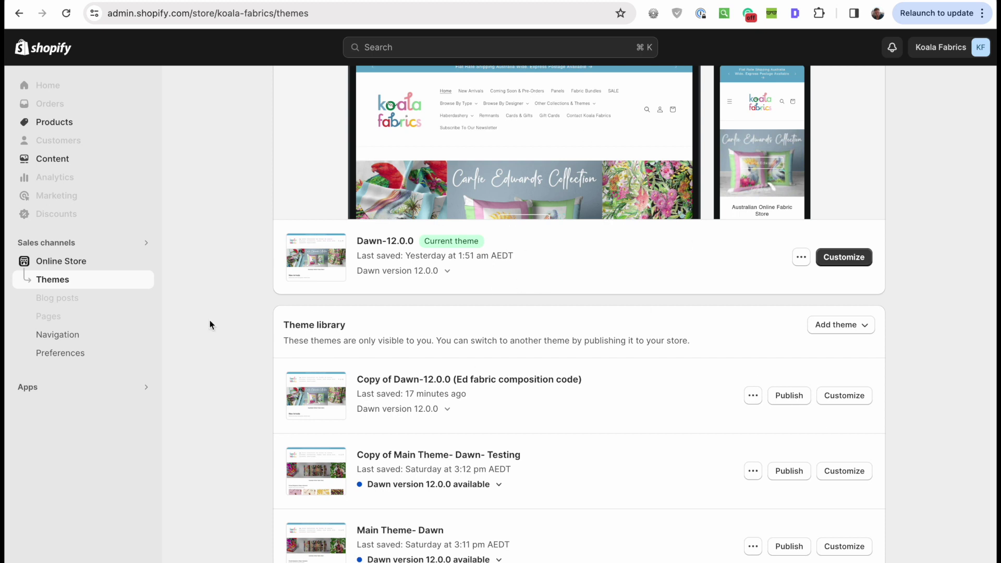
key(super+Tab)
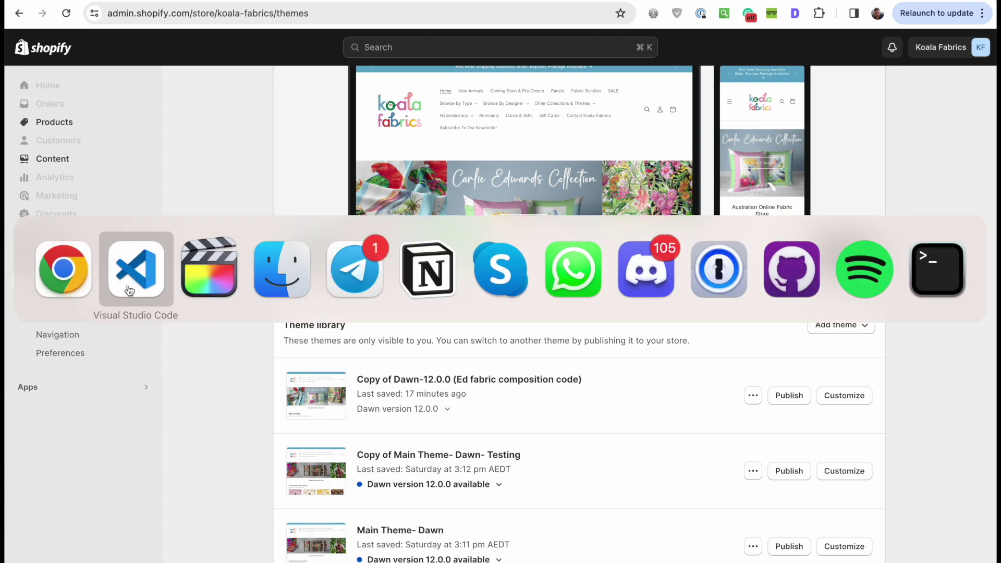
- Open Edit code for the 'Copy of Dawn-12.0.0 (Ed fabric composition code)' theme
key(Escape)
click(753, 395)
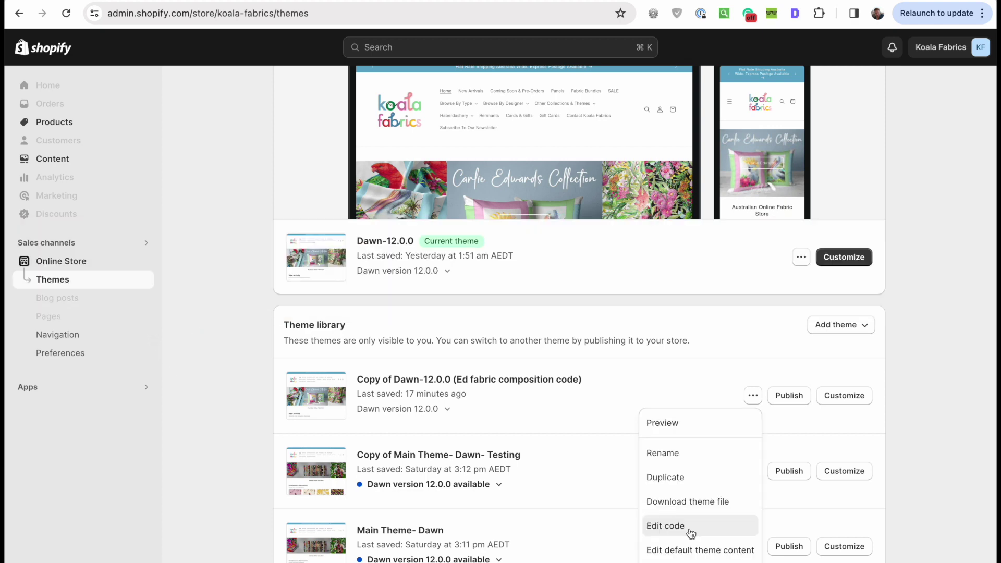
click(689, 527)
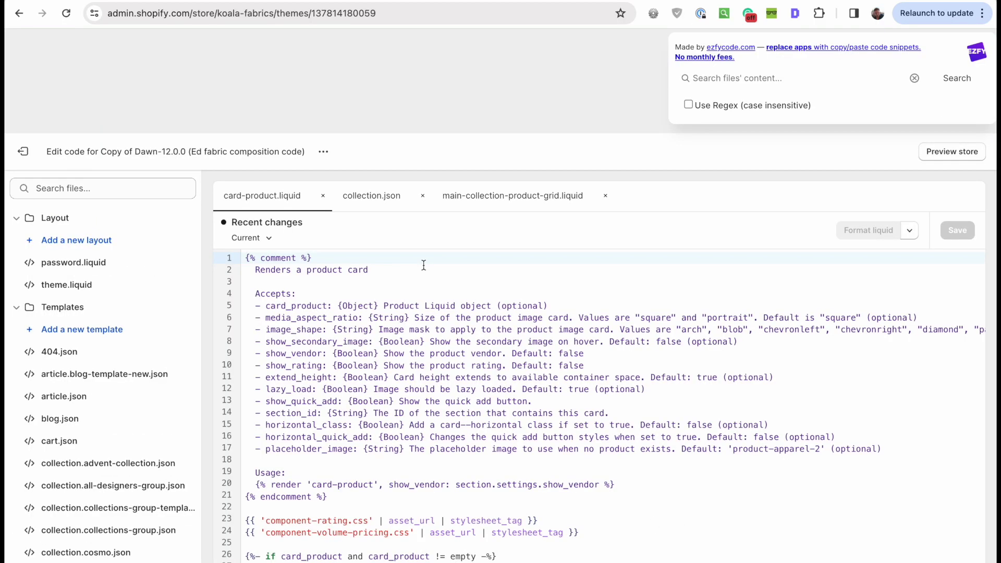
- Close the card-product.liquid, collection.json and main-collection-product-grid.liquid file tabs
click(323, 195)
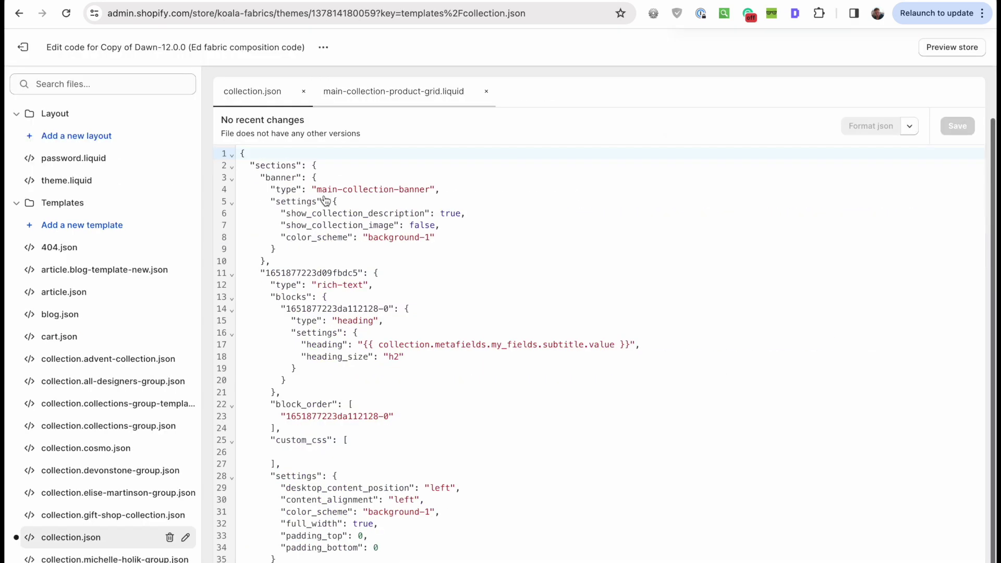
click(308, 91)
click(386, 92)
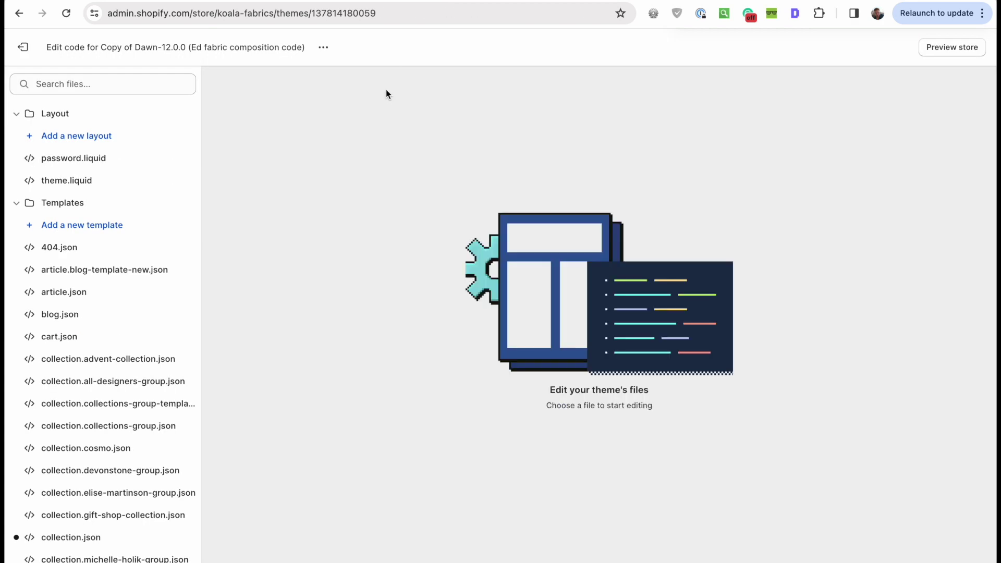
- Switch to the customizer and show the Default collection preview of Linen & Cotton Blend Fabric from the top
click(151, 88)
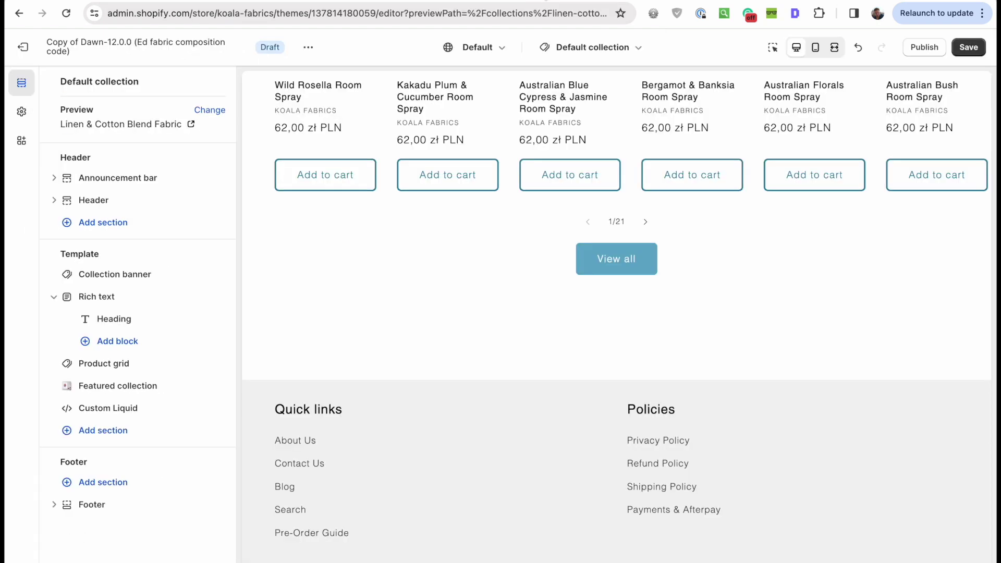
drag(55, 38, 176, 44)
click(127, 67)
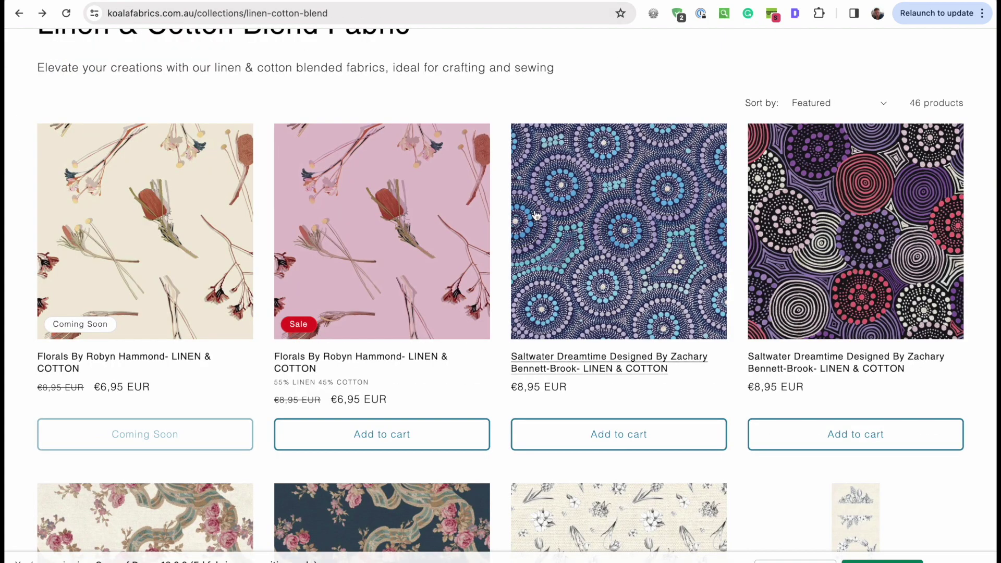
scroll(536, 215, up, 5)
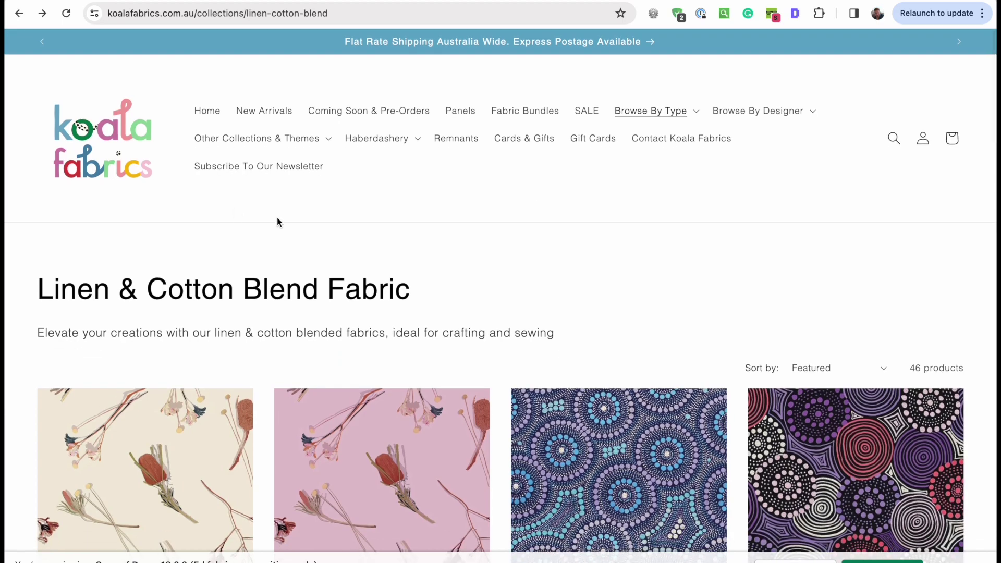
scroll(362, 307, down, 15)
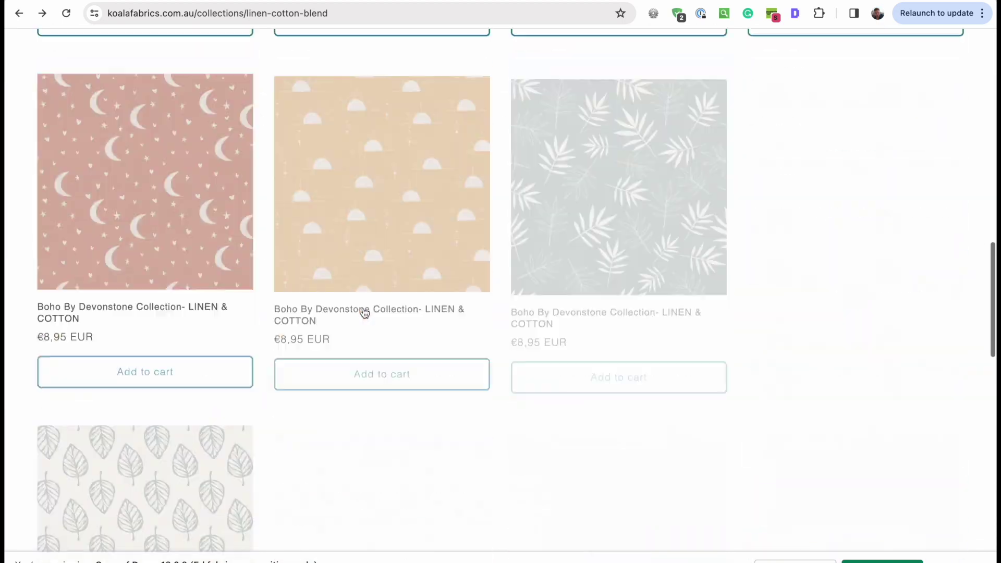
scroll(363, 307, up, 13)
scroll(363, 308, down, 3)
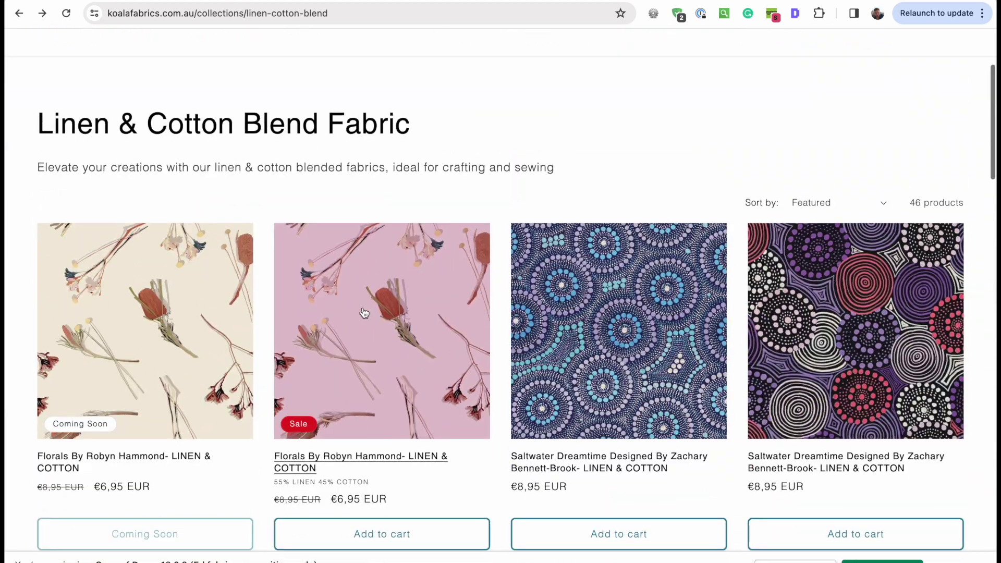
scroll(592, 201, up, 5)
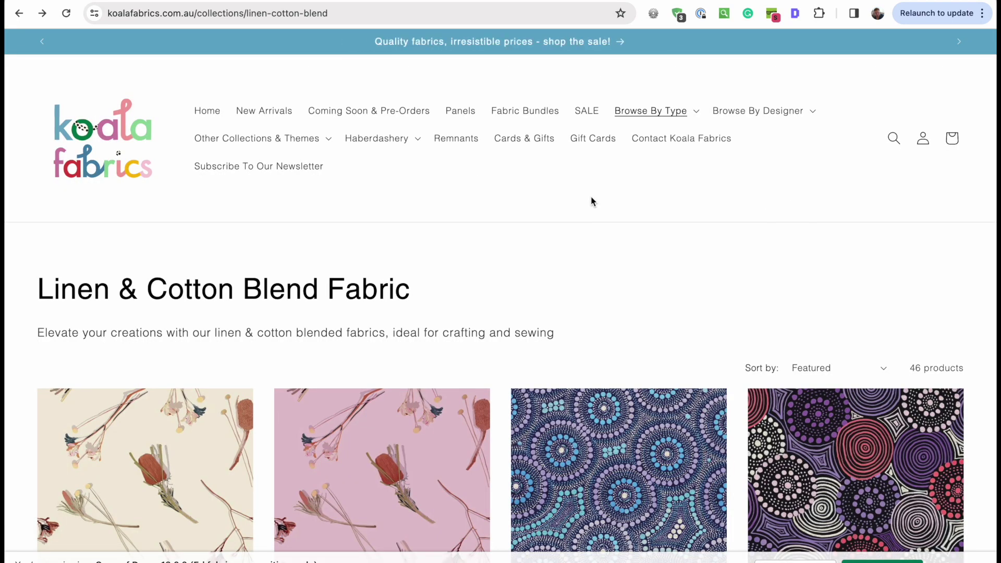
scroll(592, 201, down, 2)
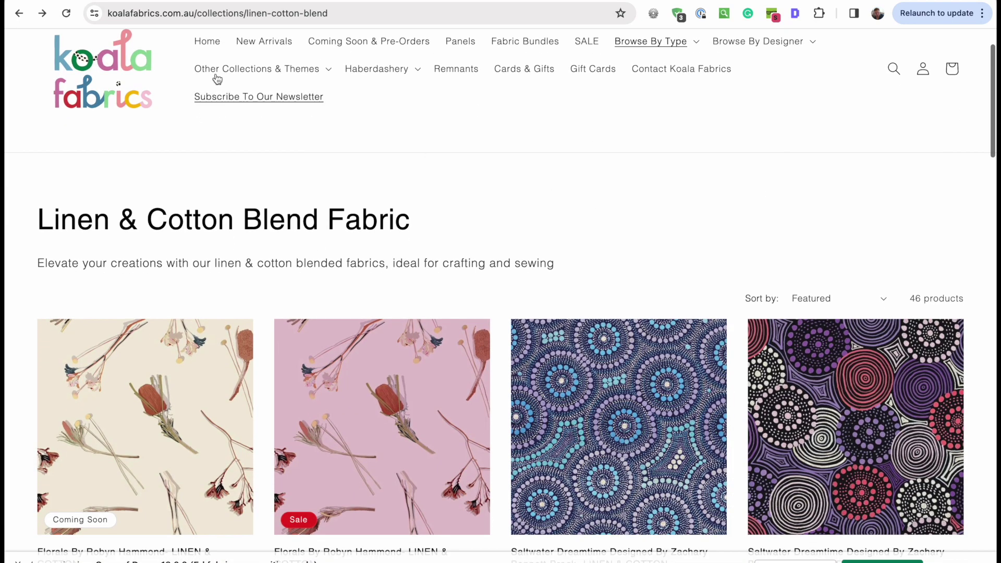
scroll(596, 218, down, 3)
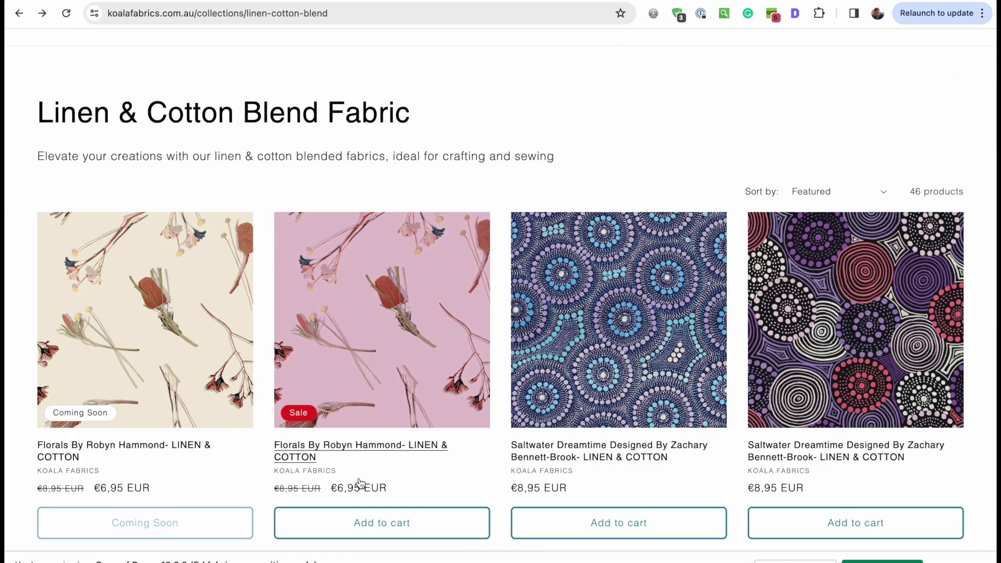
scroll(401, 414, down, 5)
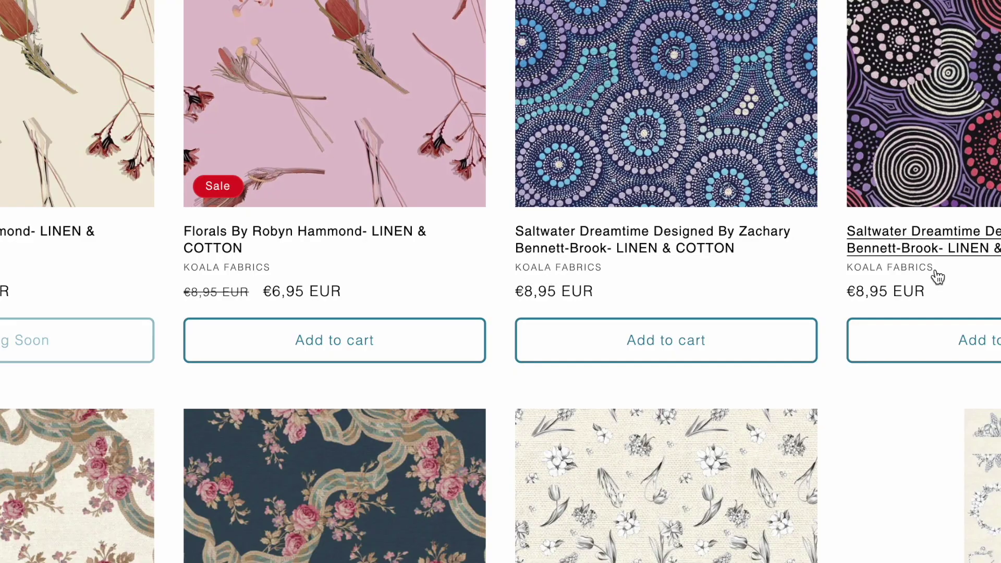
scroll(936, 277, down, 9)
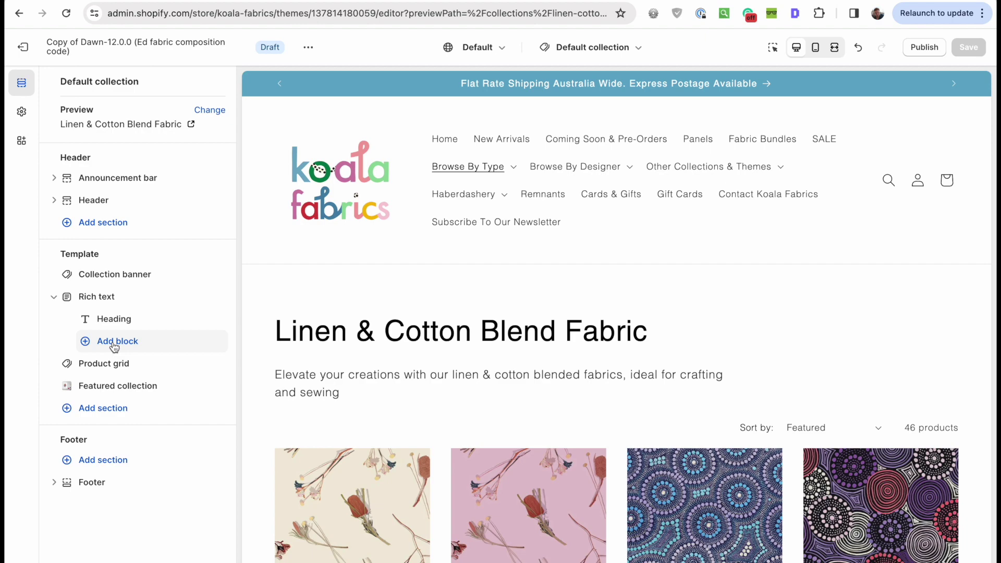
- In Product grid settings, turn Show vendor off and back on, leaving vendor lines enabled
click(105, 363)
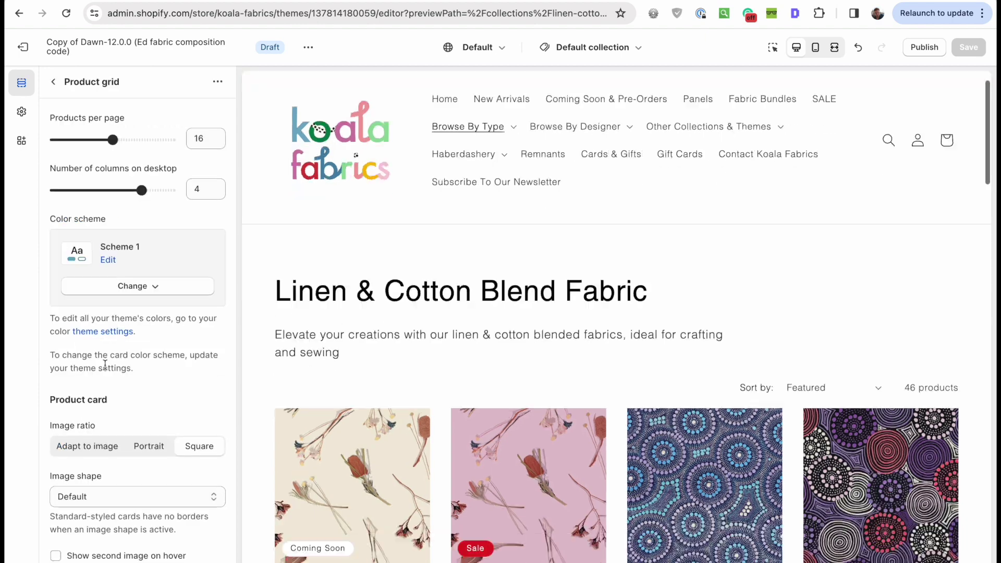
scroll(166, 336, down, 7)
click(58, 215)
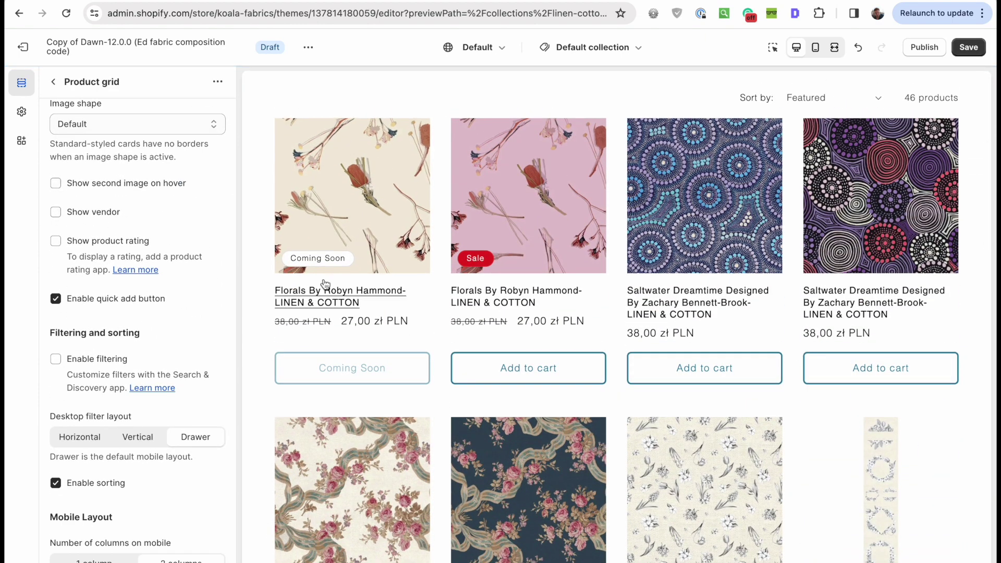
click(103, 212)
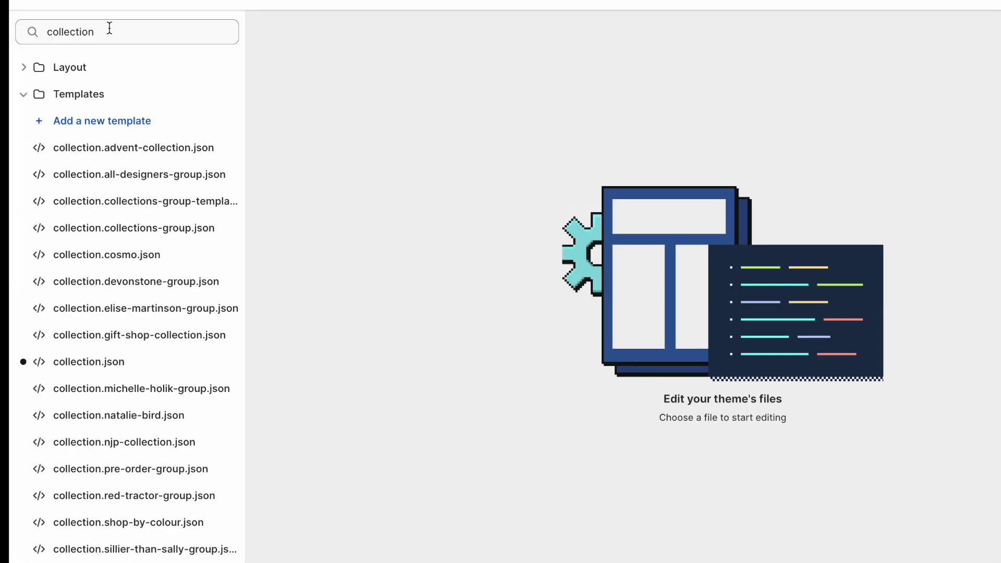
- Search files for '.js', open the collection.json template and inspect its rich-text section on line 11
click(88, 79)
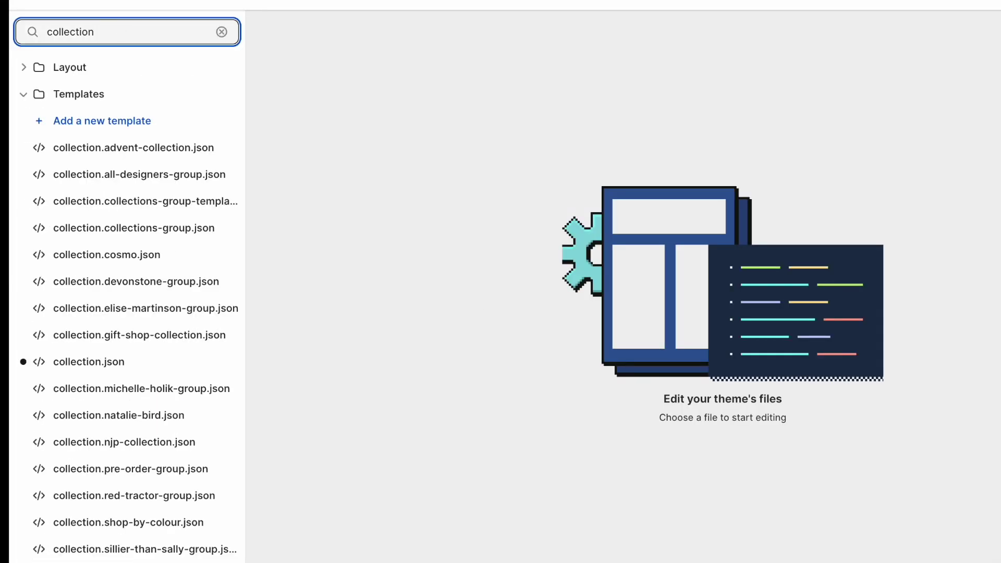
text(.js)
click(109, 203)
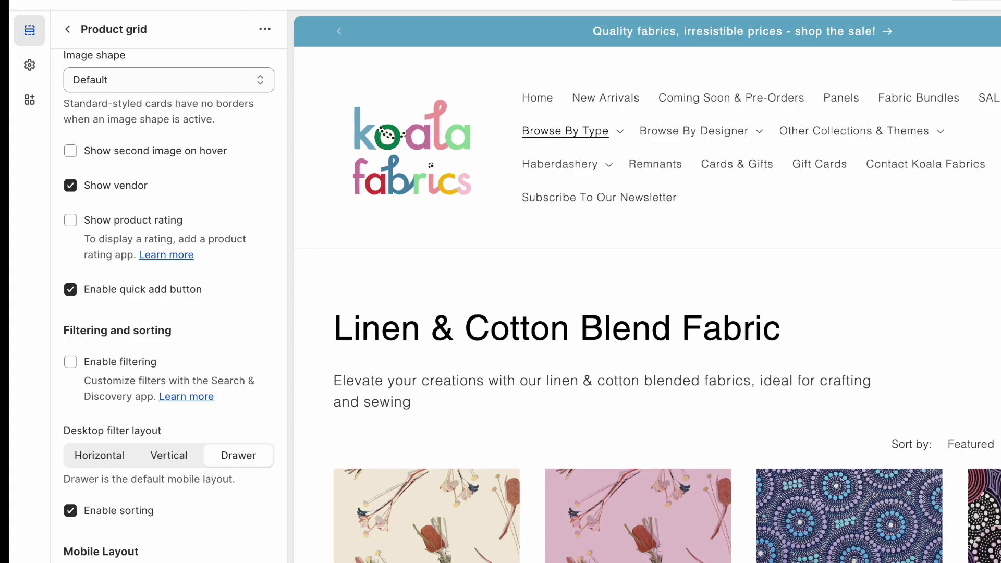
click(67, 30)
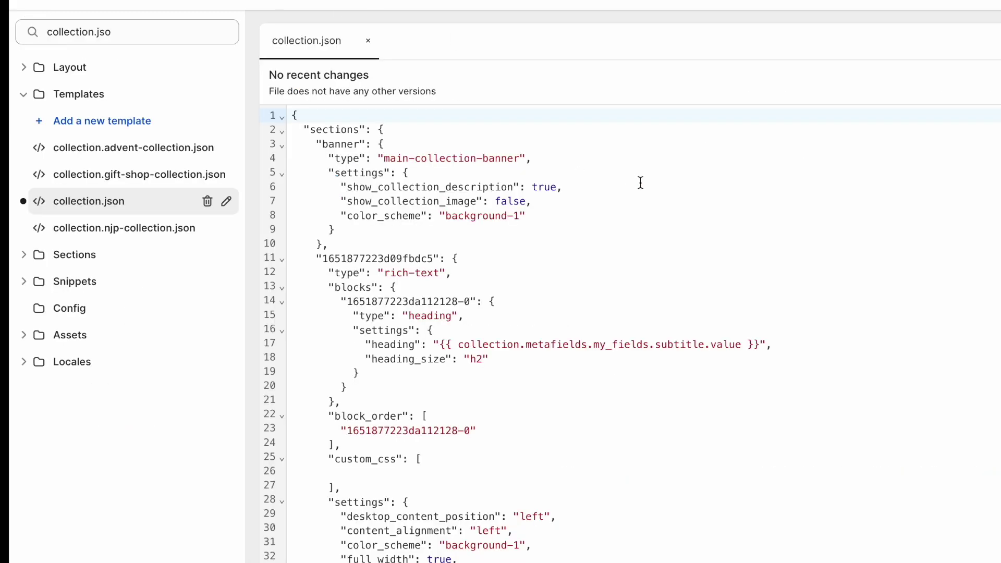
click(615, 262)
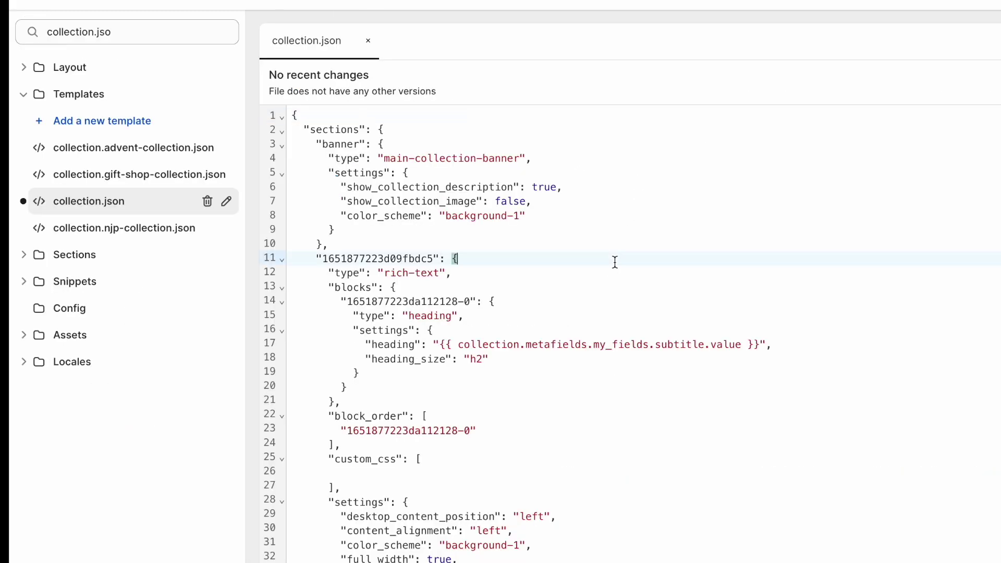